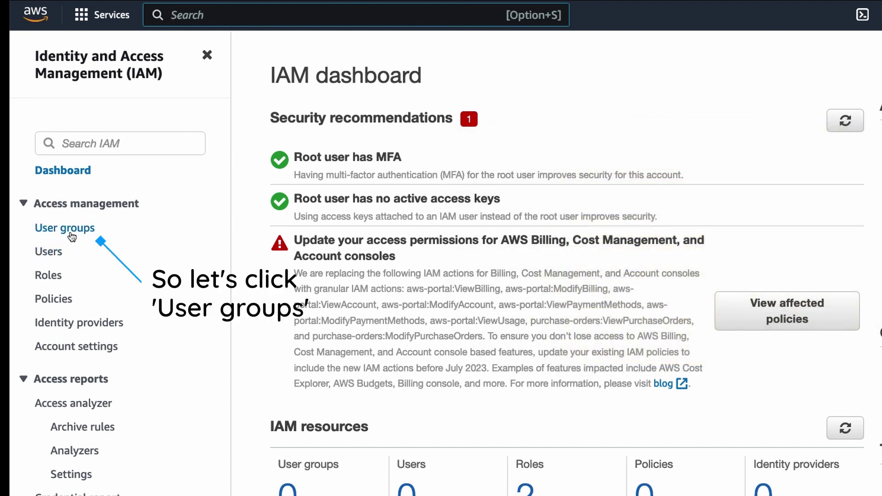
- Start a new IAM user group and name it Admins
left_click(72, 235)
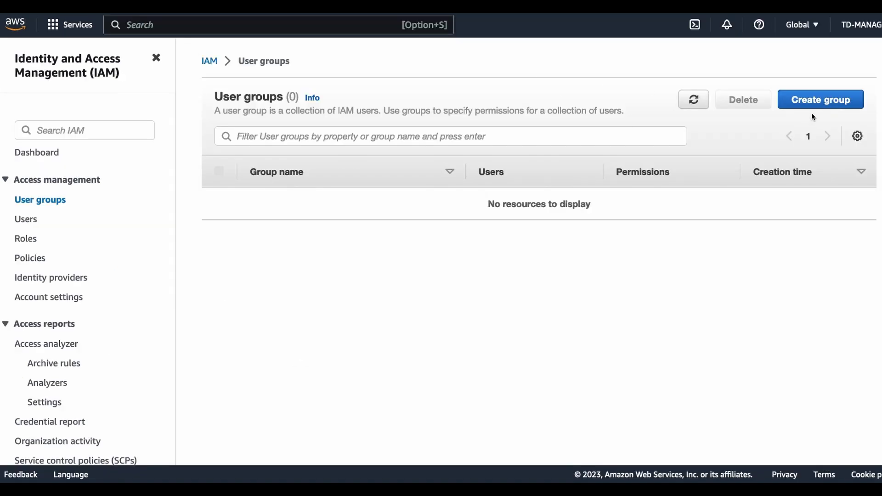
left_click(817, 103)
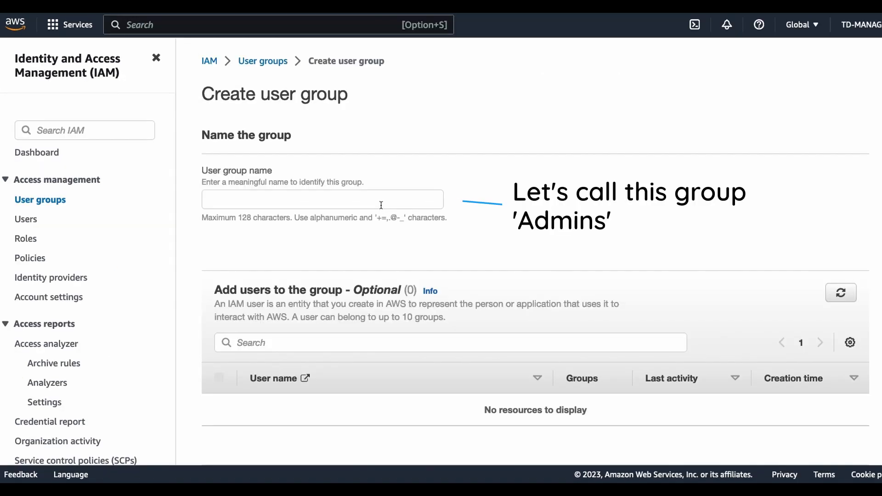
left_click(381, 206)
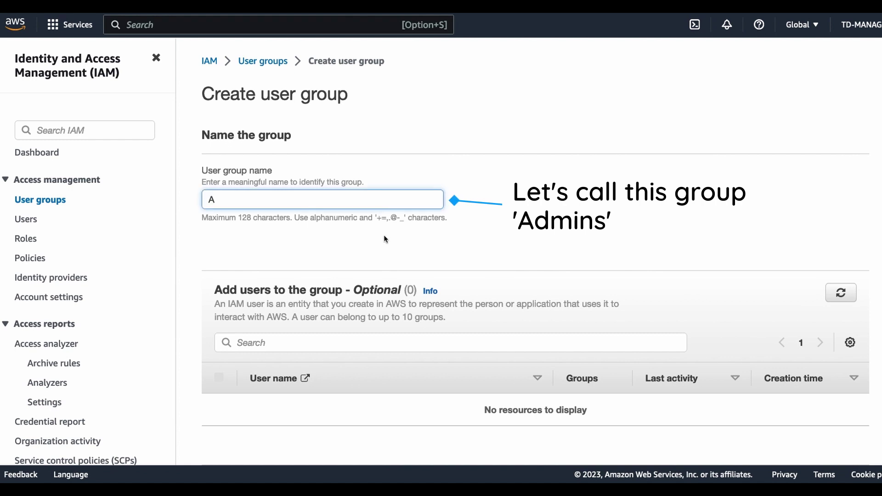
type("Admins")
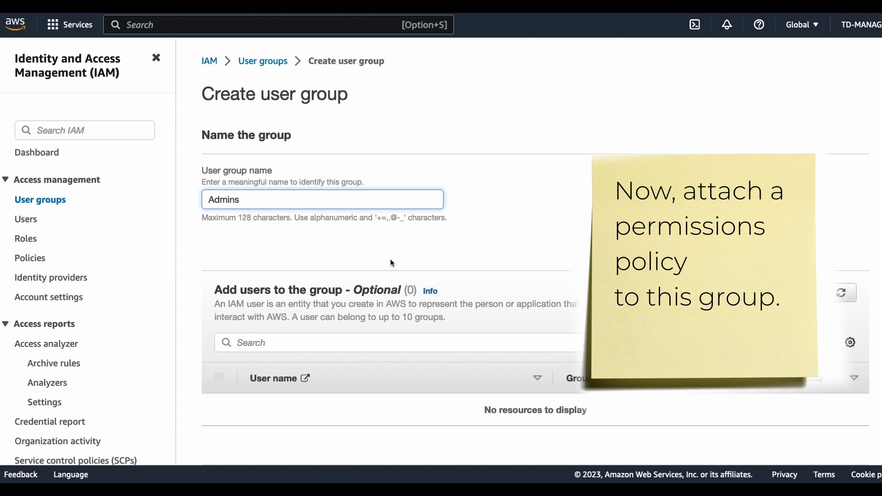
- Filter the permissions policies by "Administrator", attach AdministratorAccess to the group, and create the group
scroll(428, 266, "down", 5)
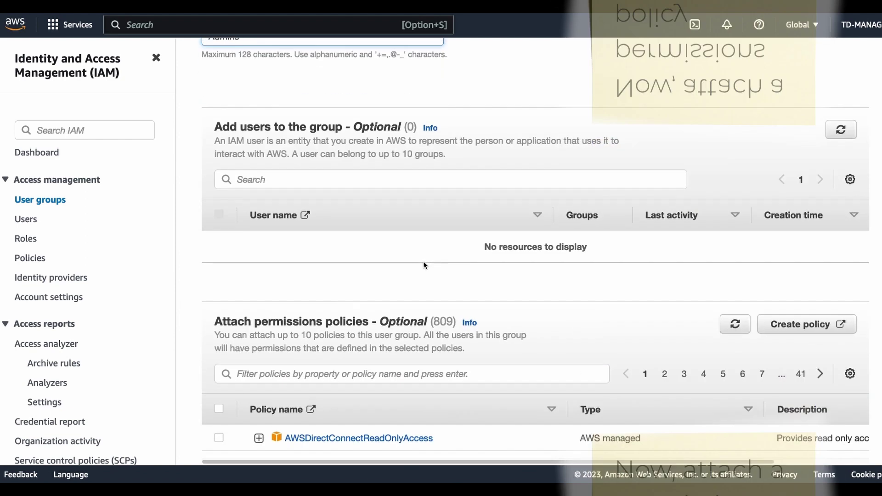
scroll(425, 264, "down", 1)
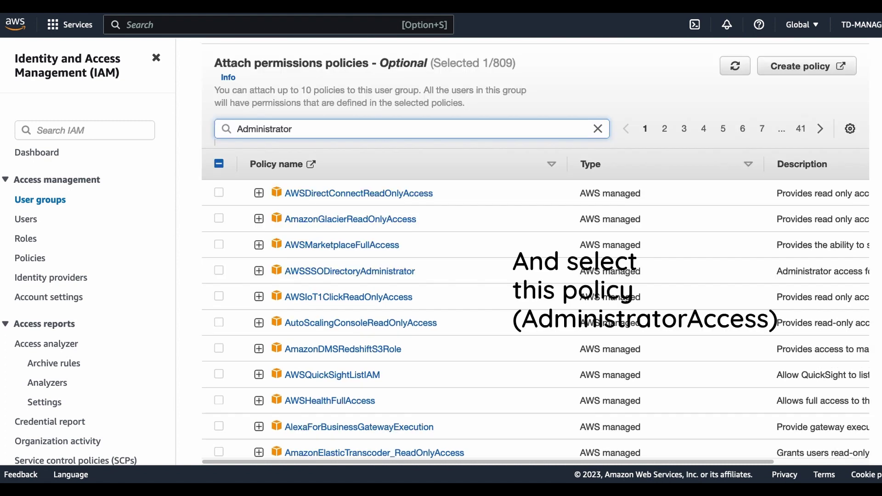
key("Return")
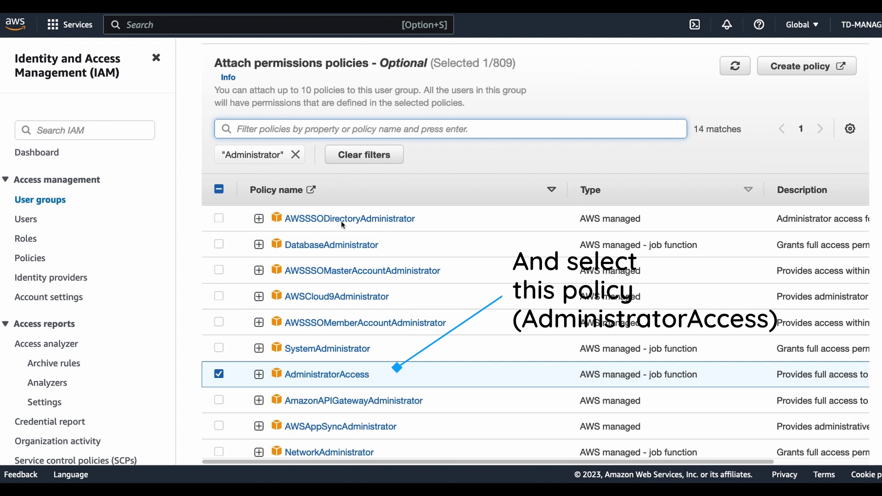
scroll(354, 359, "down", 1)
scroll(354, 356, "down", 1)
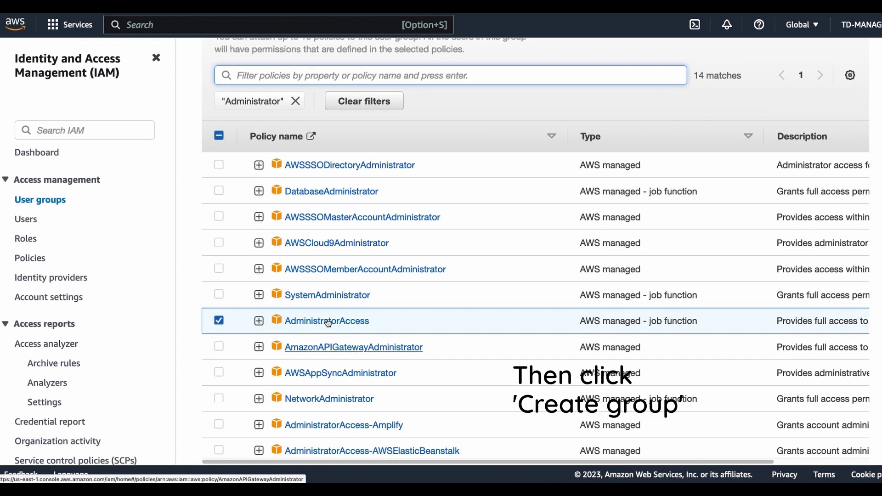
scroll(378, 332, "down", 2)
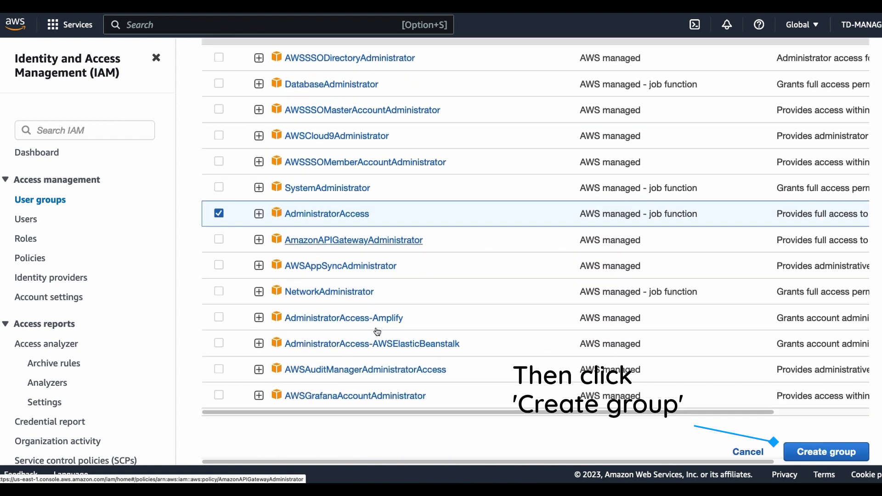
left_click(831, 451)
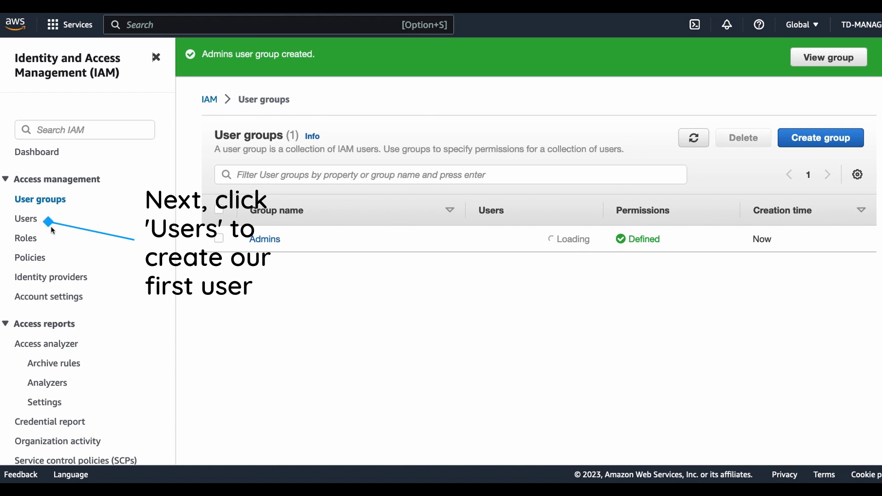
- Start adding a new IAM user and enter the person's first name as the user name
left_click(34, 224)
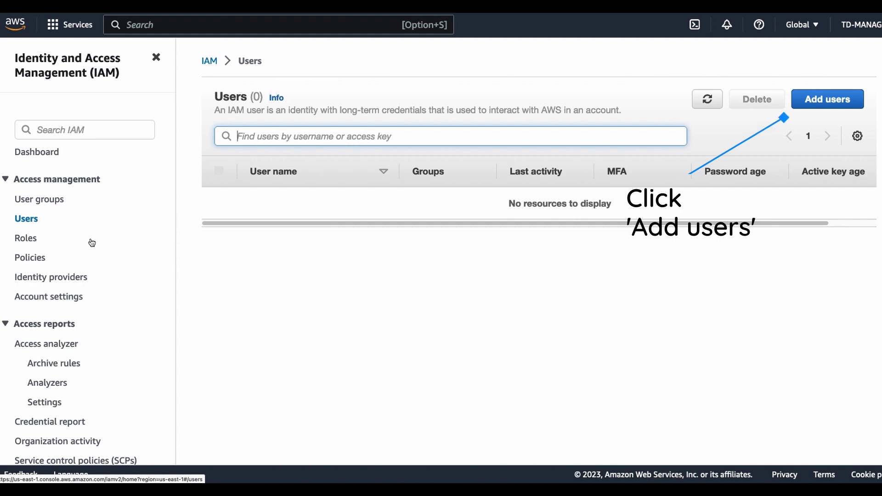
left_click(825, 100)
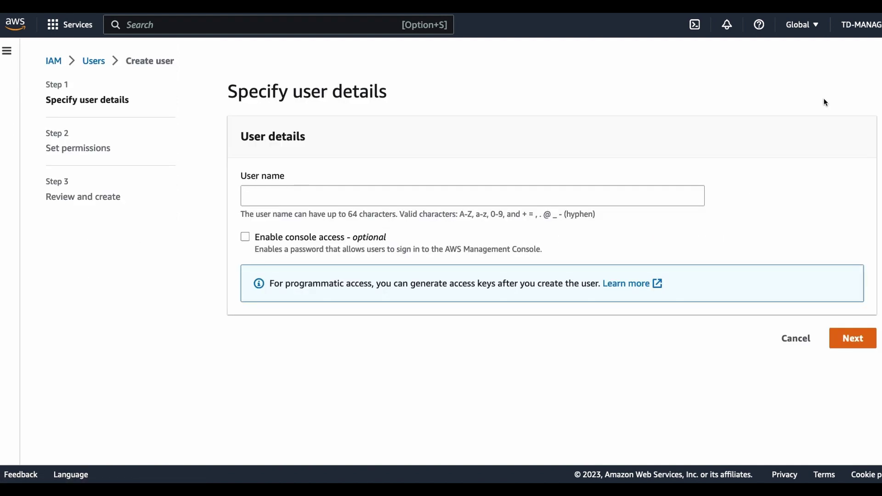
left_click(355, 196)
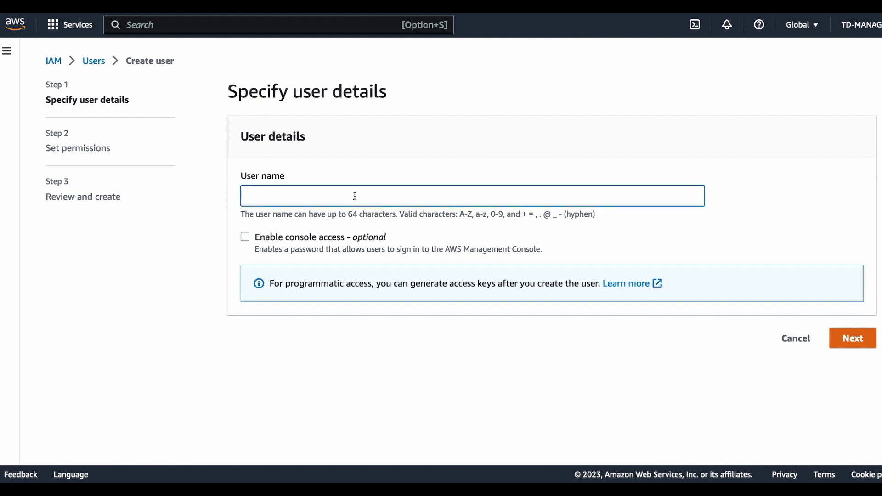
type("Adam")
- Enable console access with a custom password, enter the console password without requiring a reset at next sign-in, and continue to permissions
left_click(247, 238)
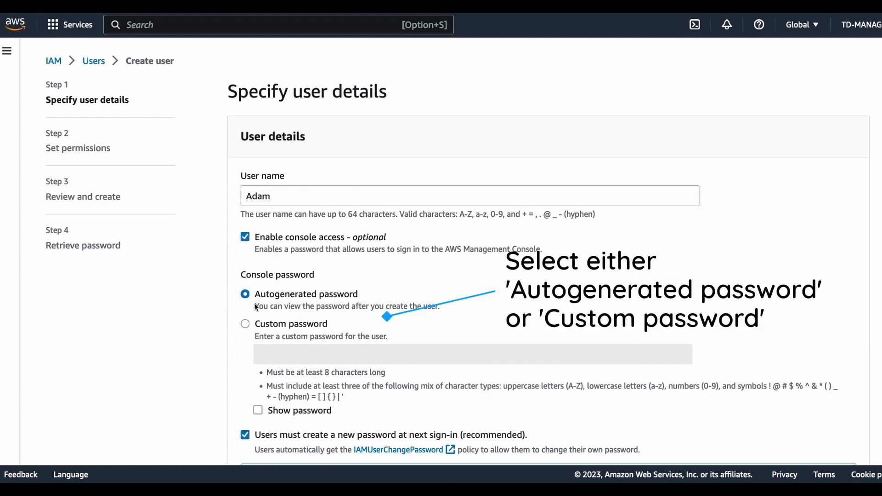
left_click(247, 325)
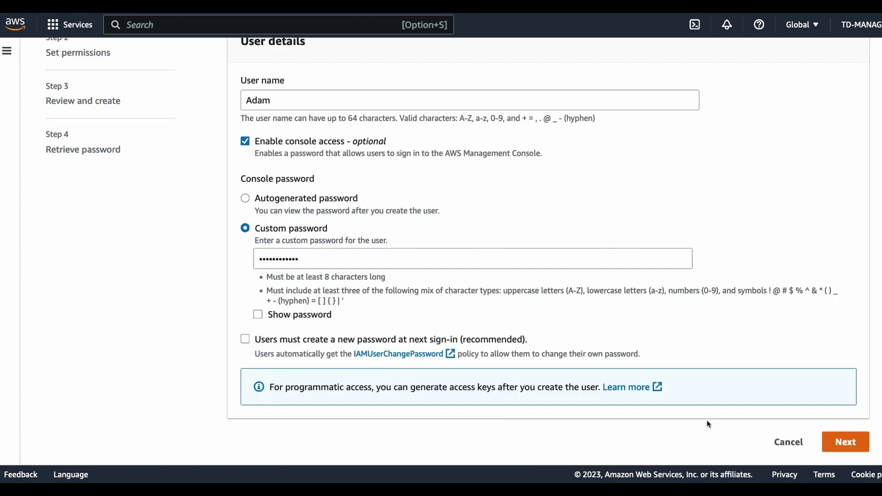
left_click(847, 443)
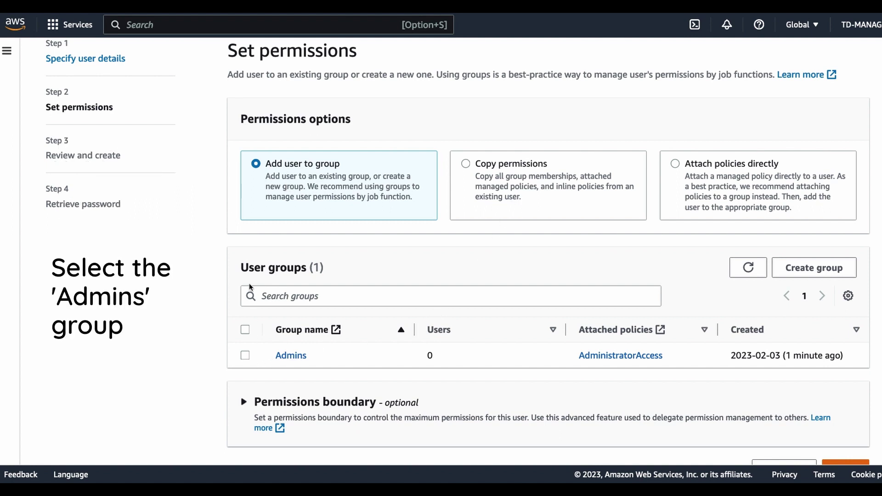
- Add the user to the Admins group, create the user, and return to the users list
left_click(244, 357)
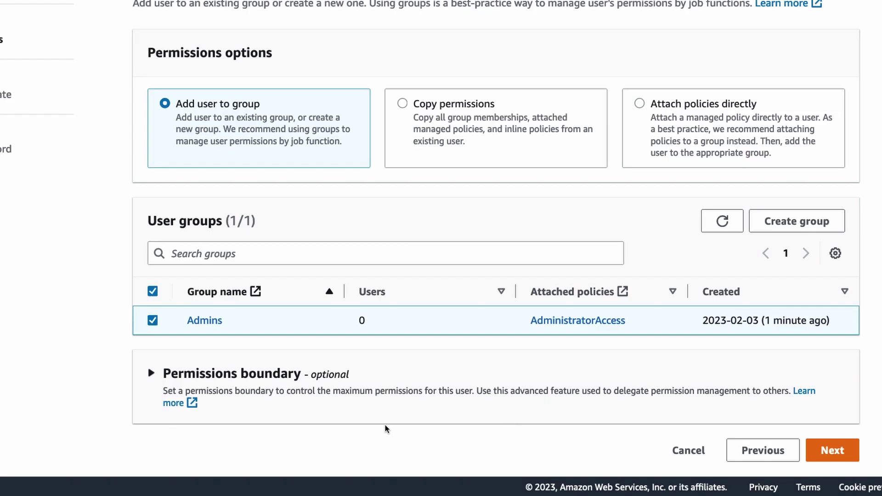
left_click(844, 455)
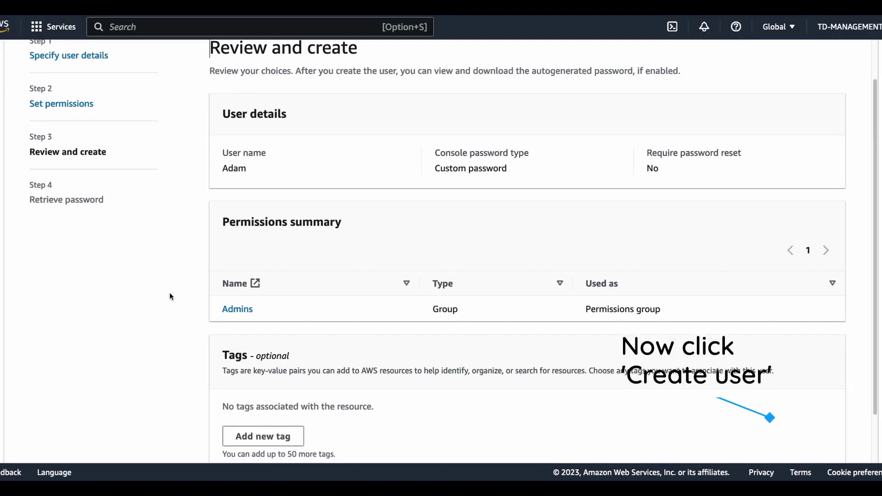
scroll(170, 294, "down", 2)
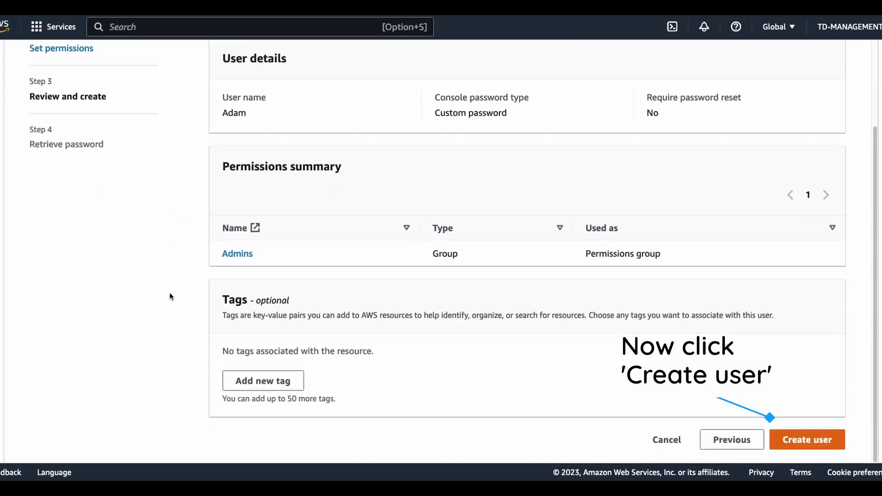
left_click(809, 446)
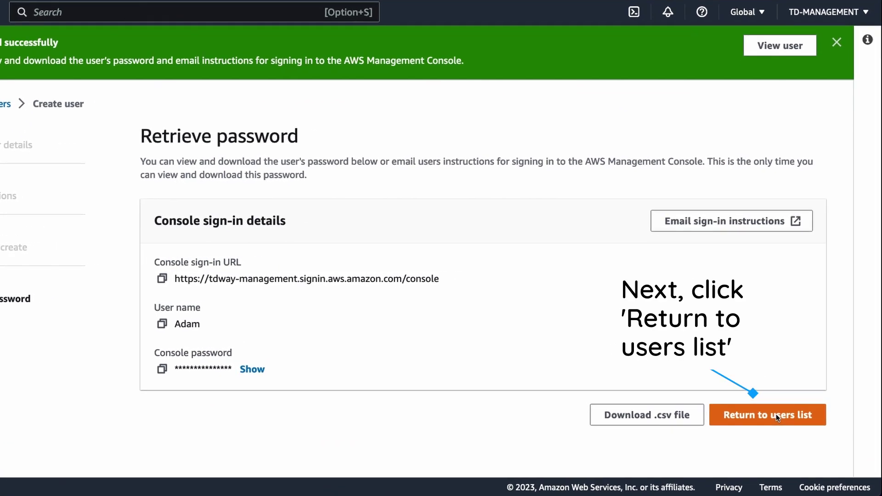
left_click(775, 414)
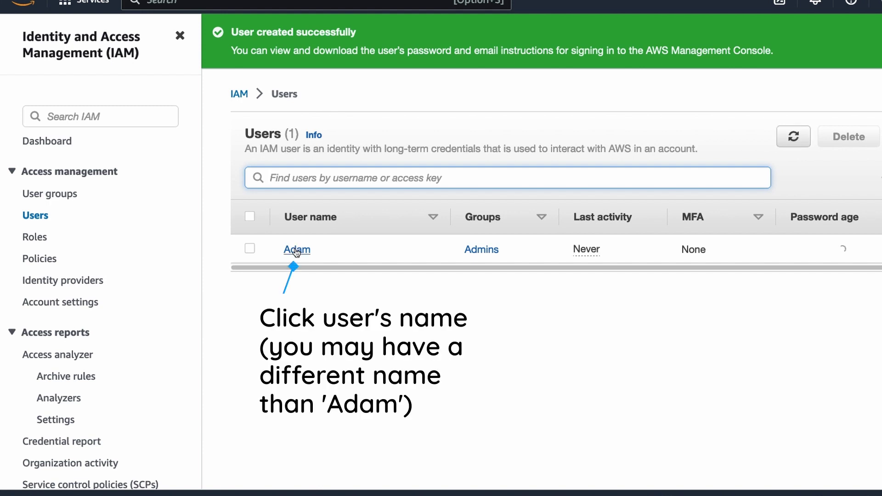
- Open the new user's AdministratorAccess policy and view its JSON definition
left_click(296, 250)
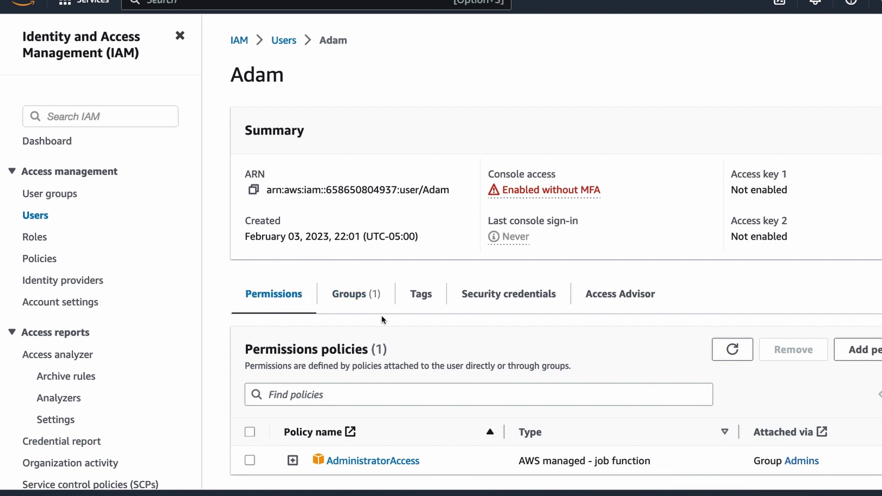
scroll(381, 315, "down", 4)
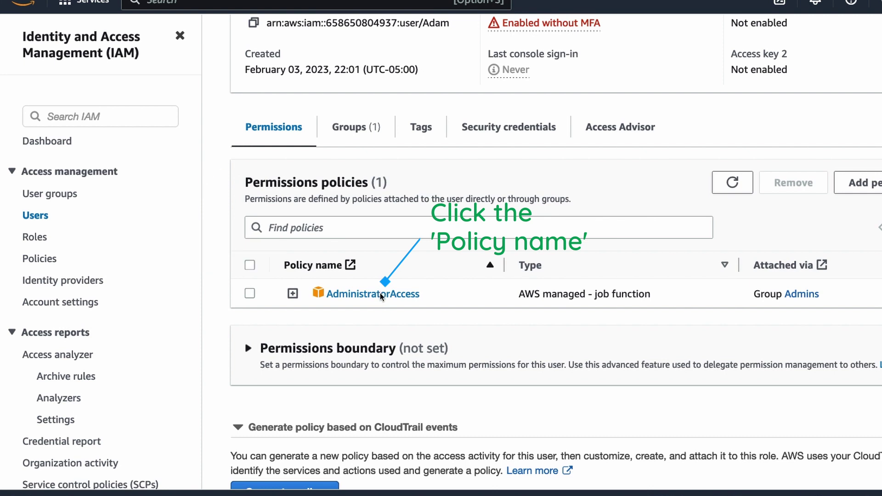
left_click(381, 295)
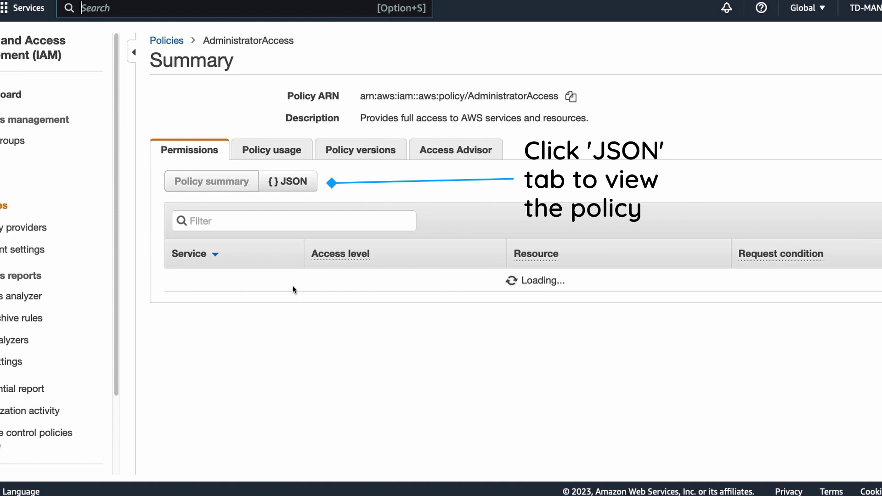
left_click(303, 183)
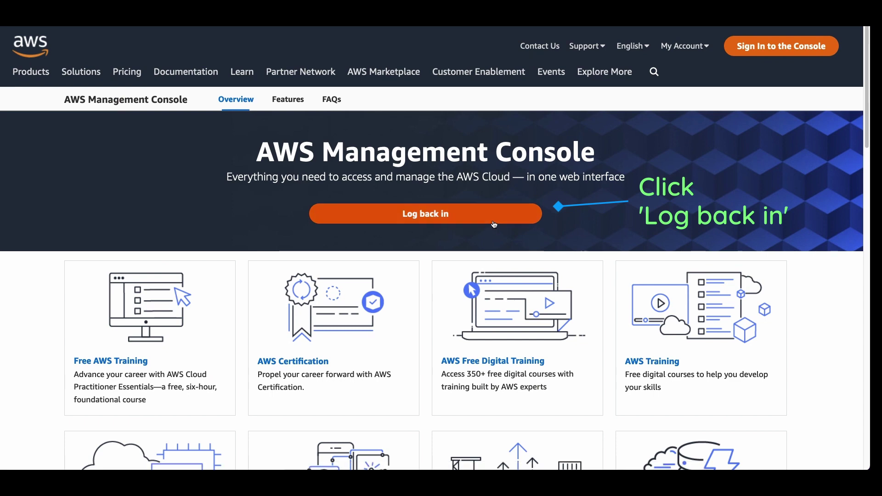
- Log back in to the AWS console as an IAM user, submitting the account ID or alias
left_click(494, 225)
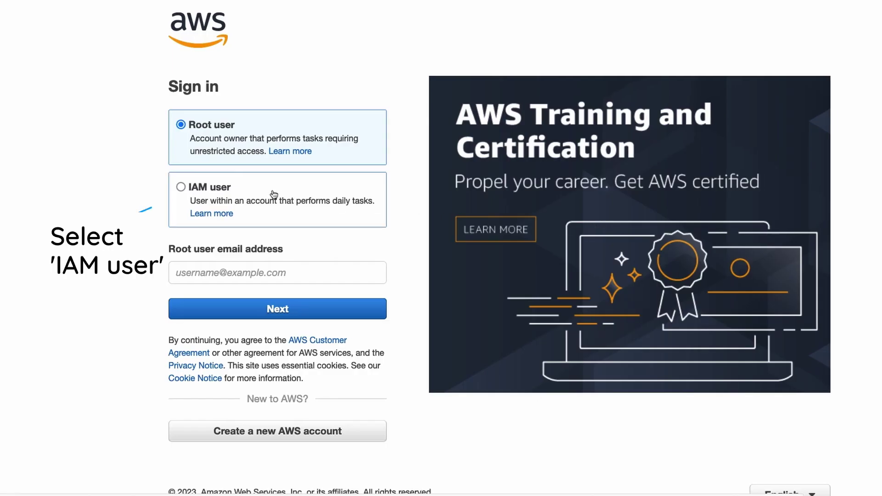
left_click(217, 186)
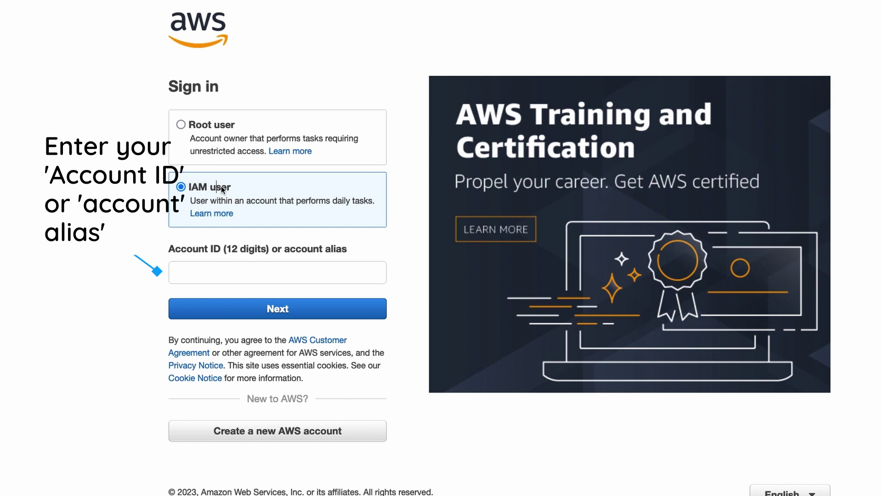
left_click(239, 272)
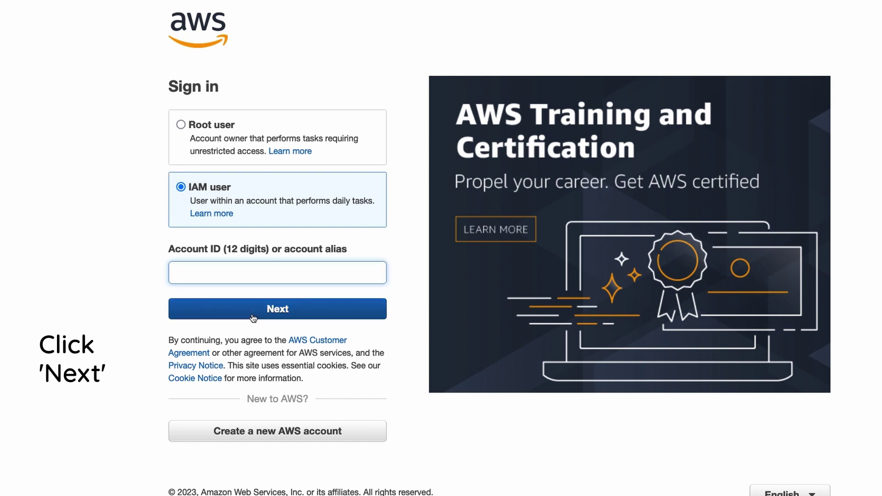
left_click(251, 313)
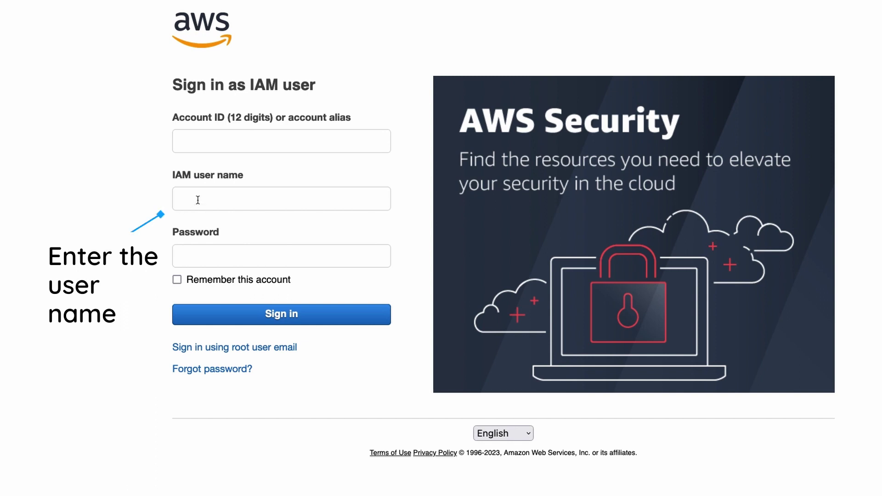
- Enter the IAM user name and the account password, and sign in
left_click(195, 204)
type("Adam")
left_click(77, 200)
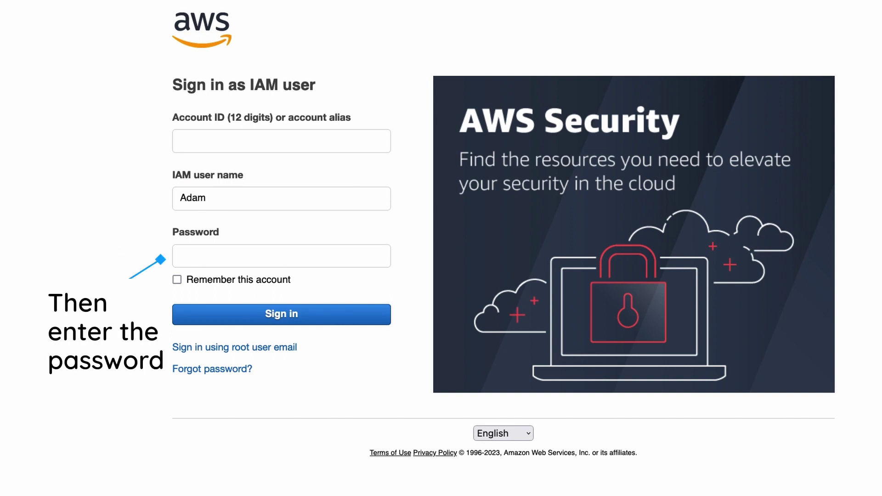
left_click(196, 248)
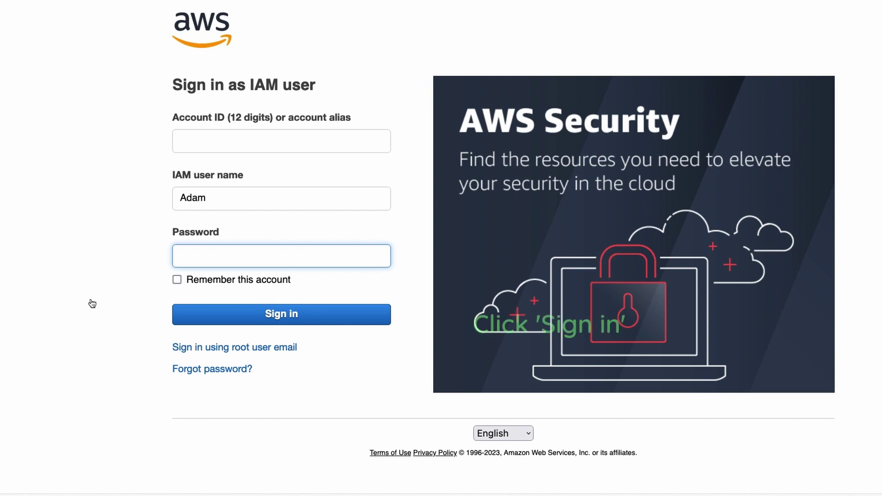
left_click(199, 317)
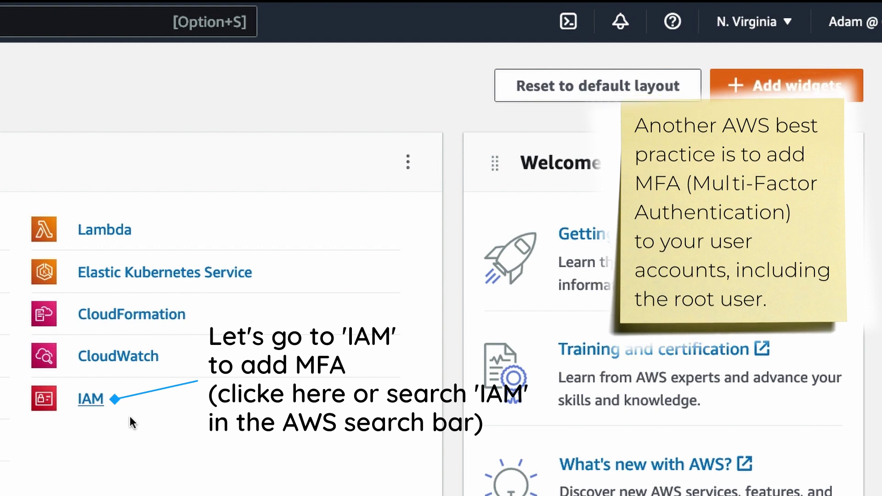
- Open the IAM dashboard and go to the recommendation for adding MFA to the signed-in user
left_click(90, 398)
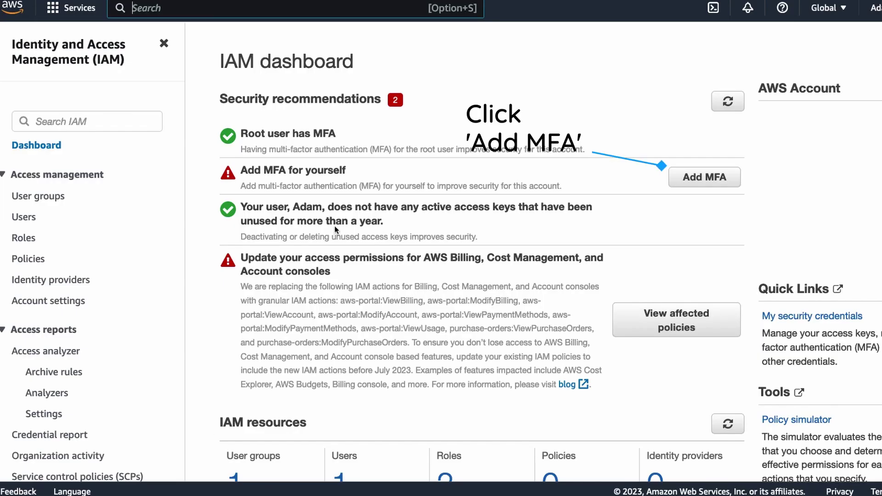
scroll(329, 222, "down", 1)
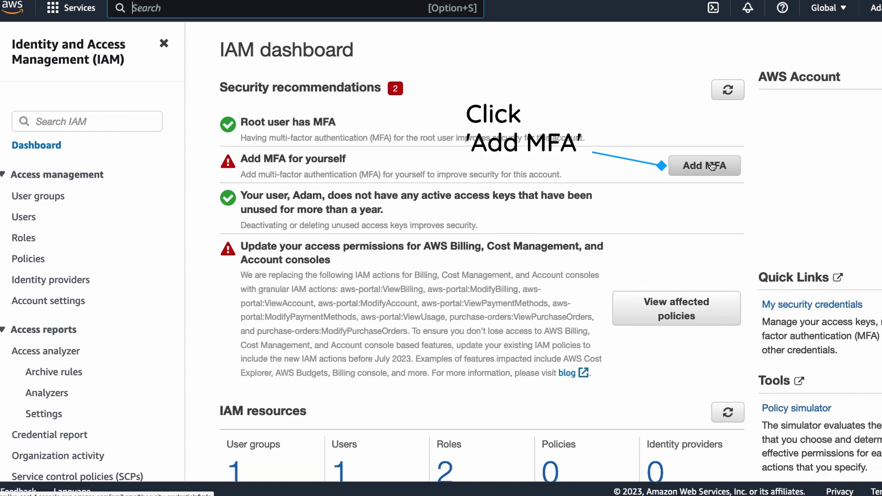